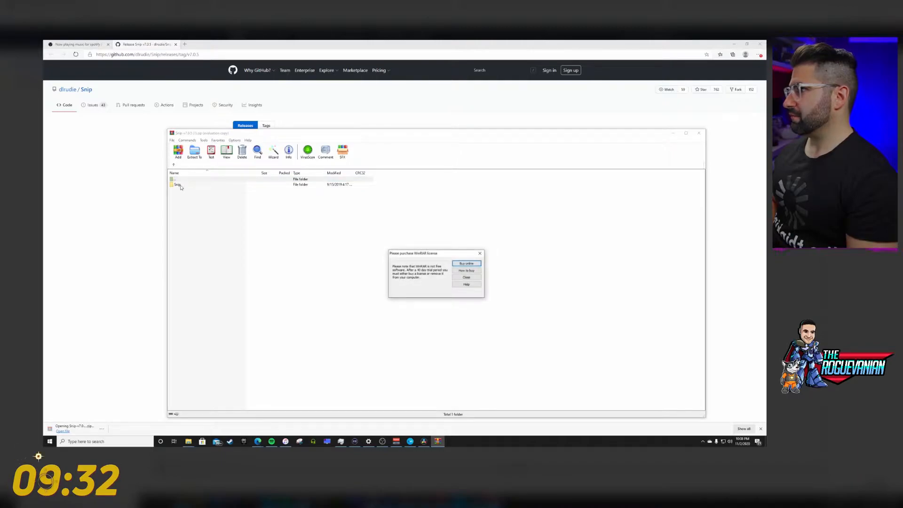
Dismiss the licence reminder, open the Snip folder in the downloaded archive and select Snip.exe
click(479, 254)
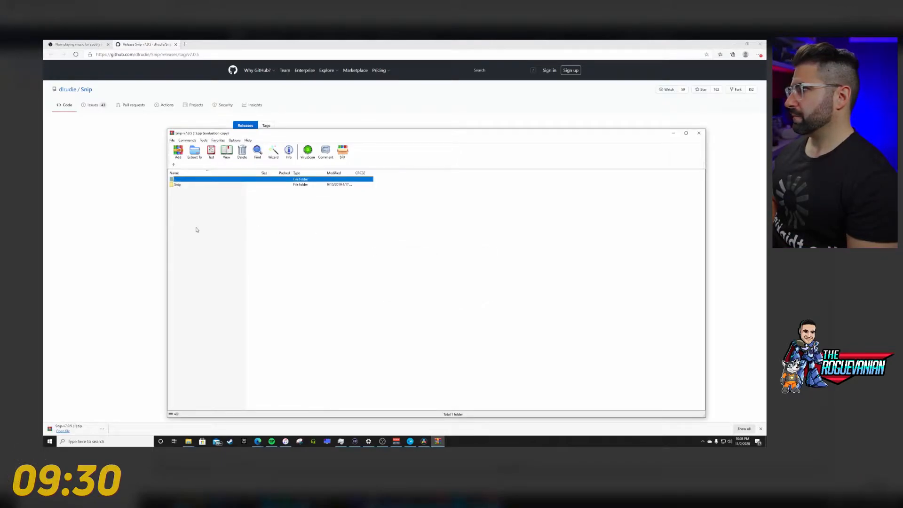
double_click(177, 185)
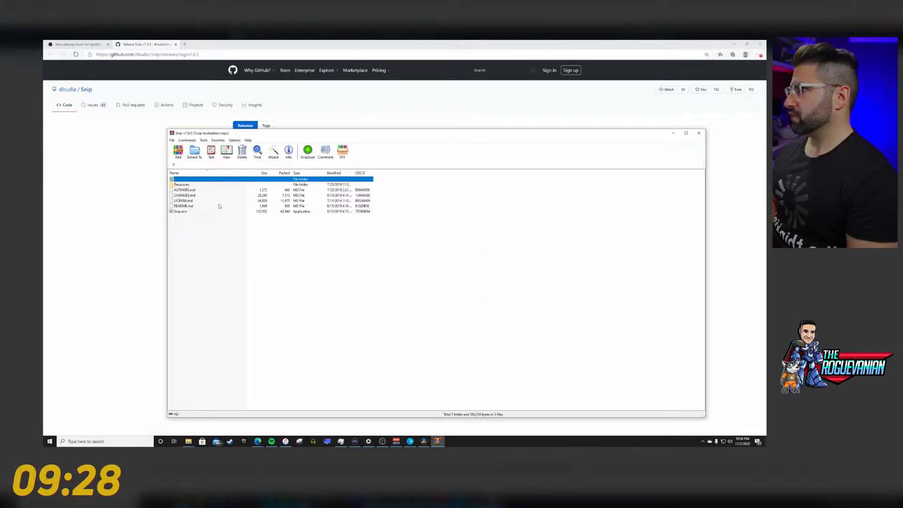
click(183, 212)
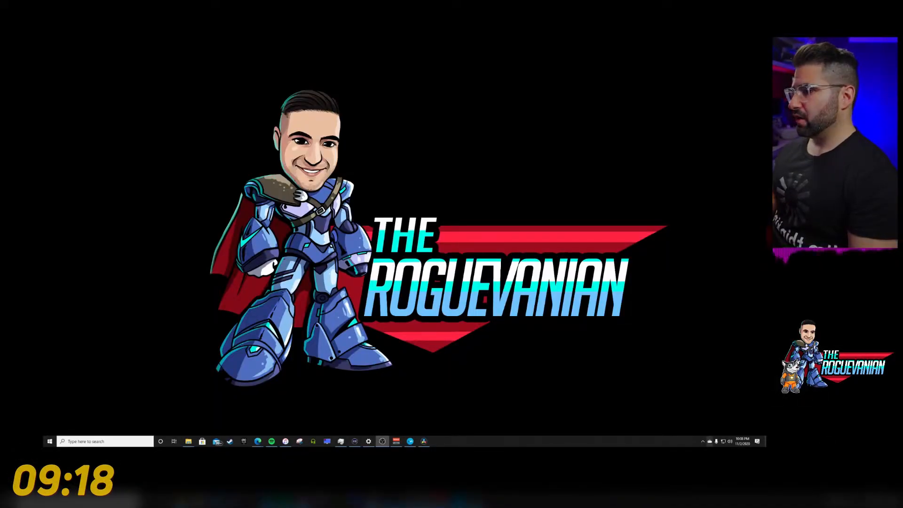
Set Snip's music player source to iTunes
click(702, 441)
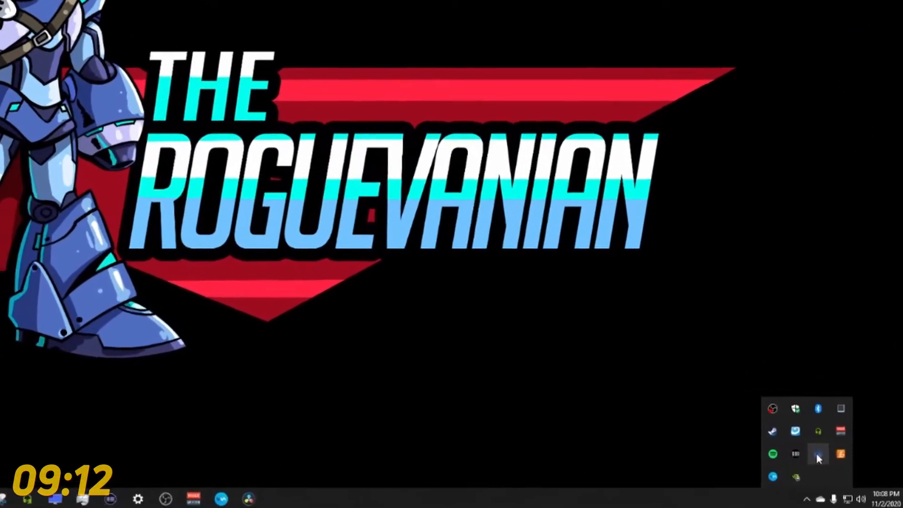
right_click(816, 454)
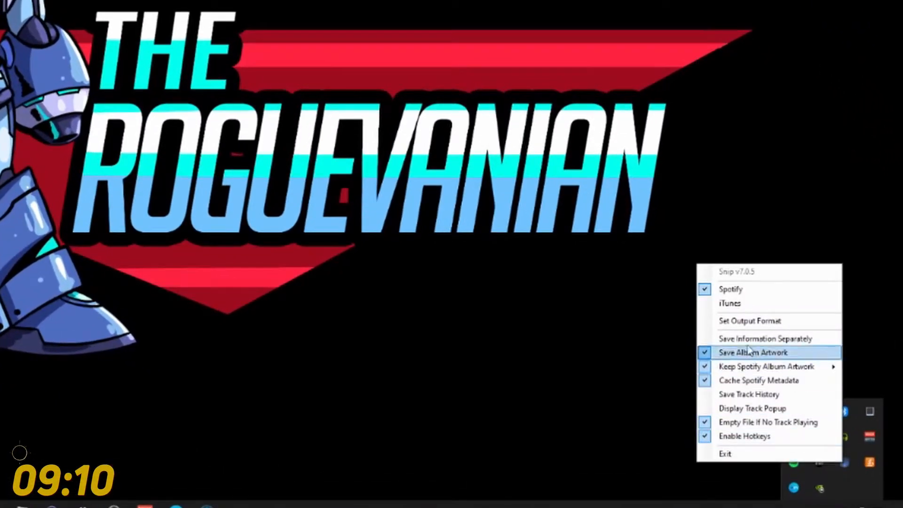
click(736, 305)
Set Snip's music player source to Spotify
click(831, 505)
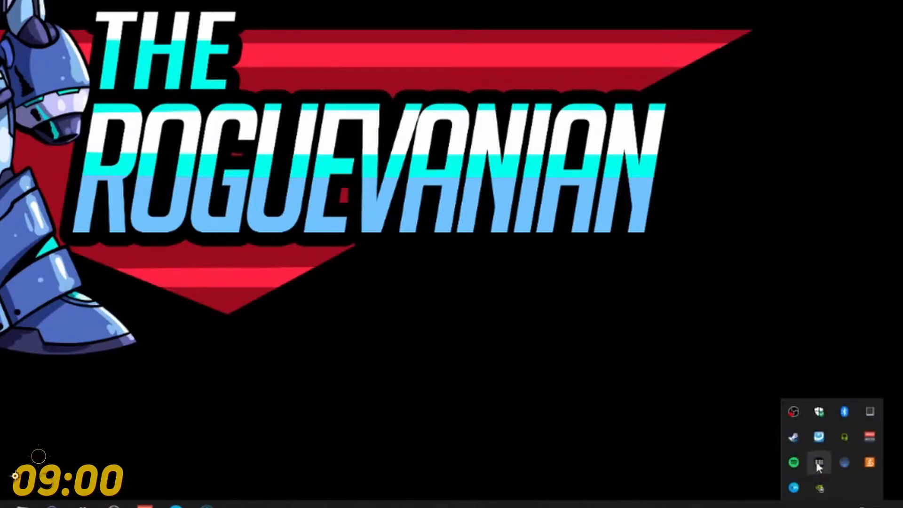
right_click(837, 464)
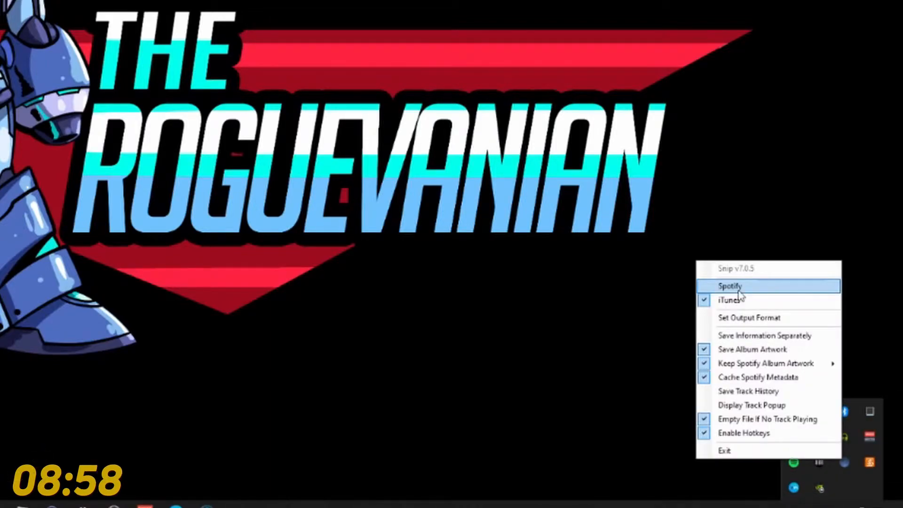
click(734, 286)
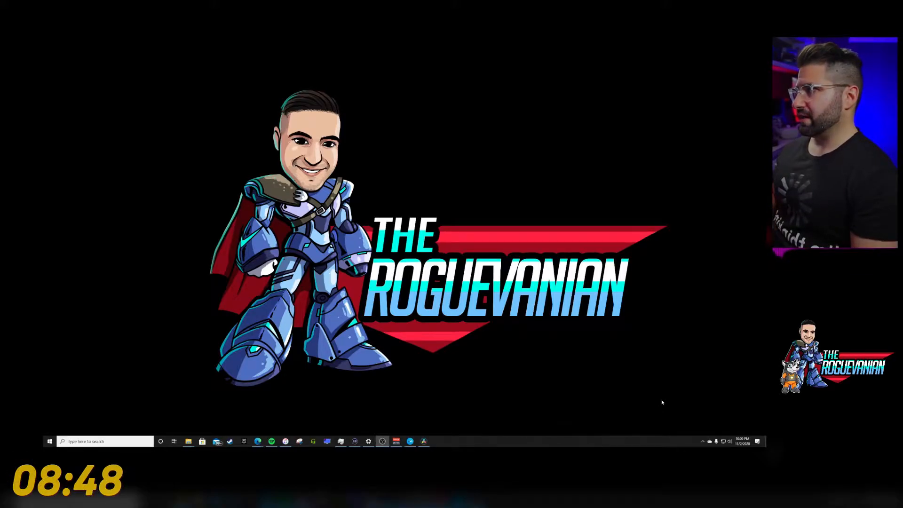
Open Snip's options from its icon among the hidden background apps
click(702, 444)
right_click(709, 418)
click(701, 444)
click(701, 444)
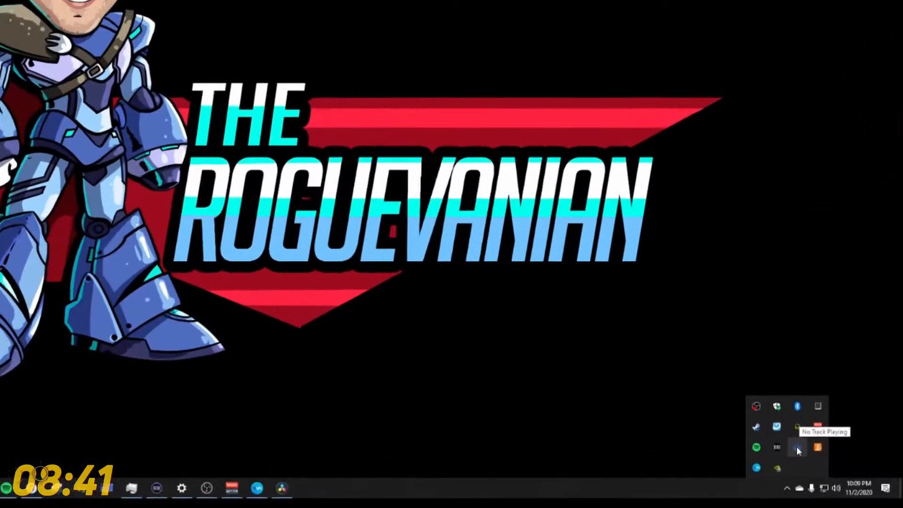
right_click(797, 450)
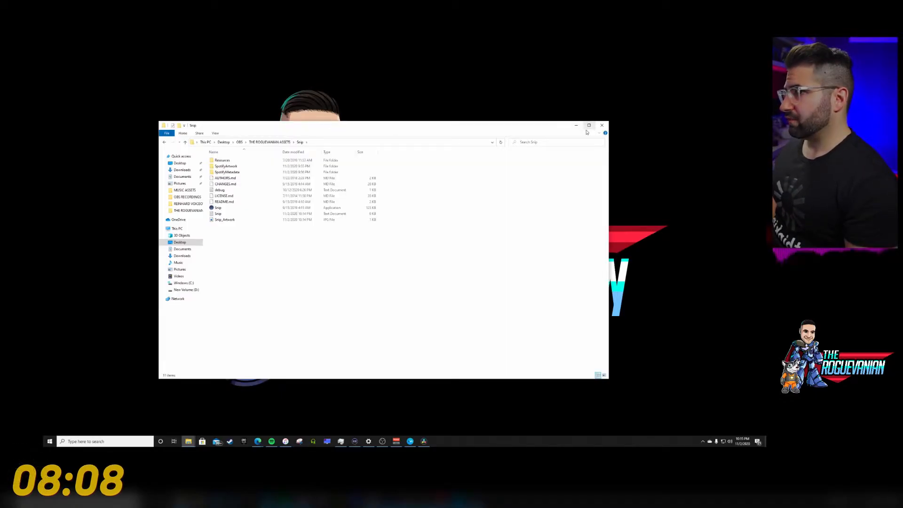
Maximize the Snip folder window and examine the files it contains
click(589, 126)
click(115, 139)
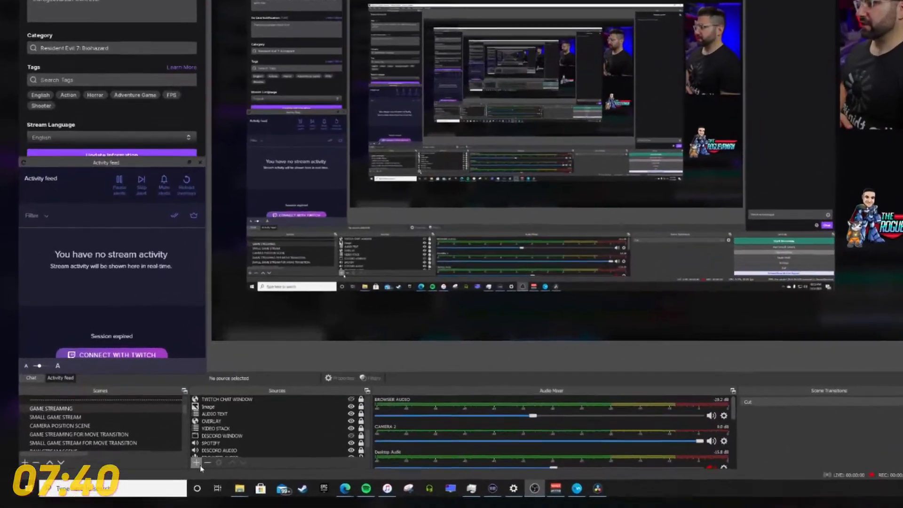
Add a new Text (GDI+) source named MUSIC DISPLAY to the GAME STREAMING scene in OBS
click(197, 463)
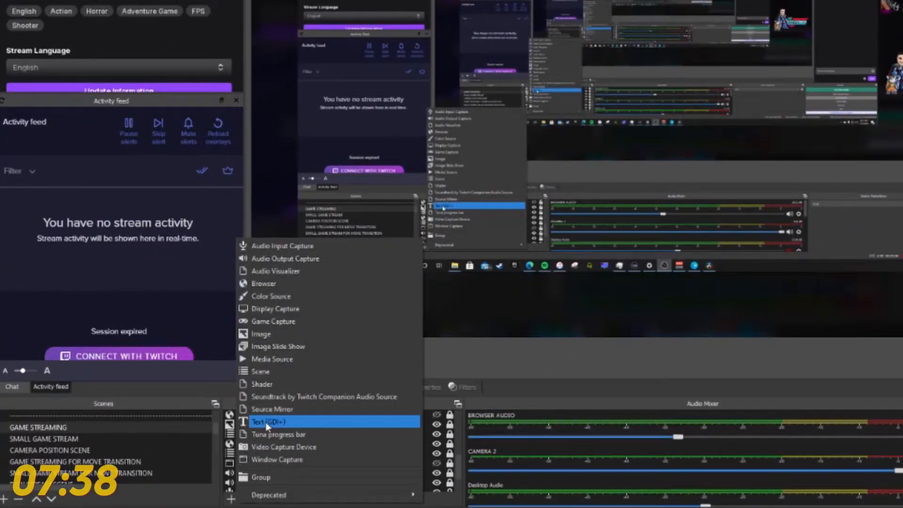
click(242, 406)
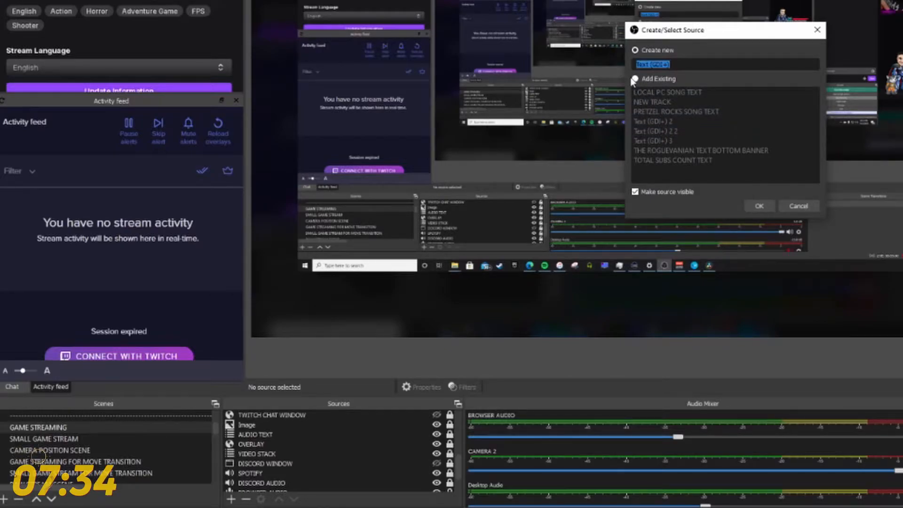
text(MUSIC DI)
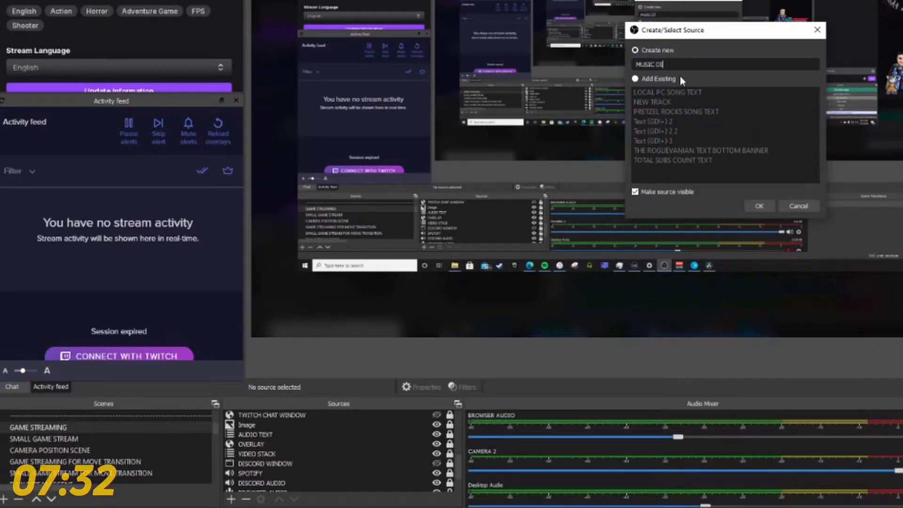
text(SPLAY)
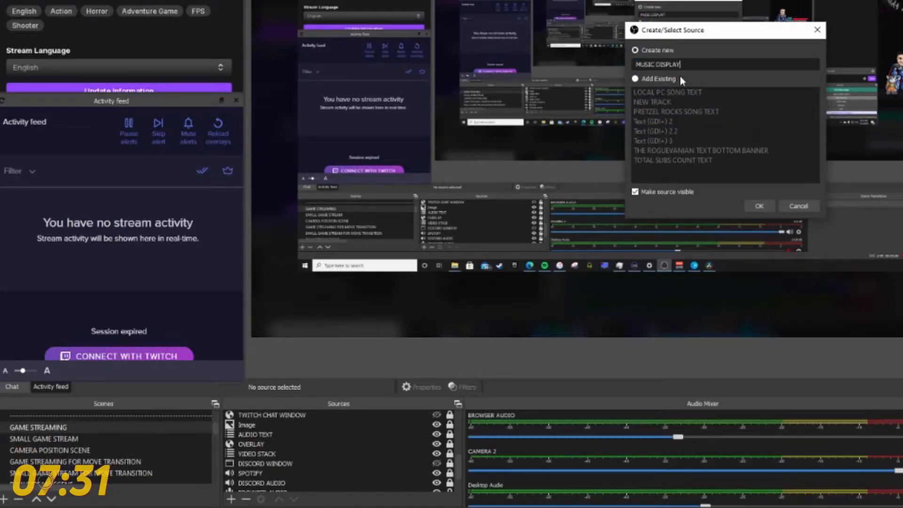
click(760, 206)
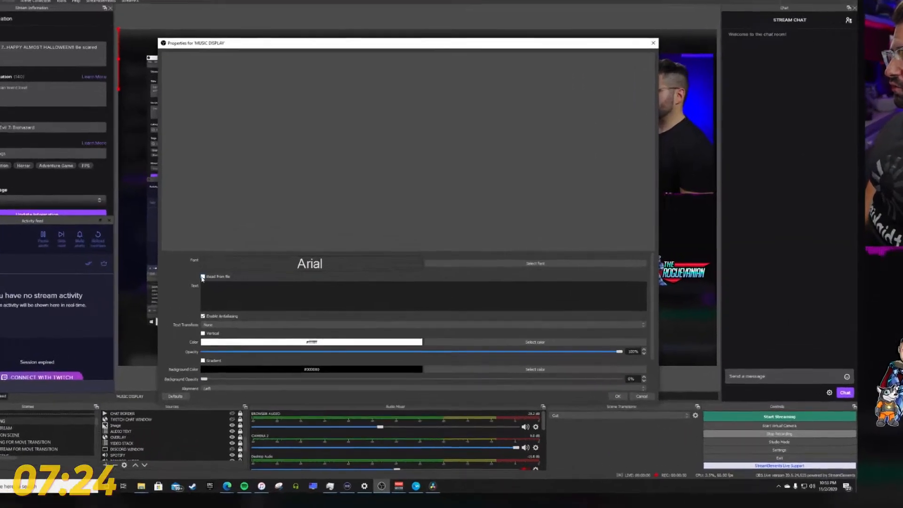
Make the text source read from the Snip text file in the Snip folder of THE ROGUEVANIAN ASSETS
click(203, 277)
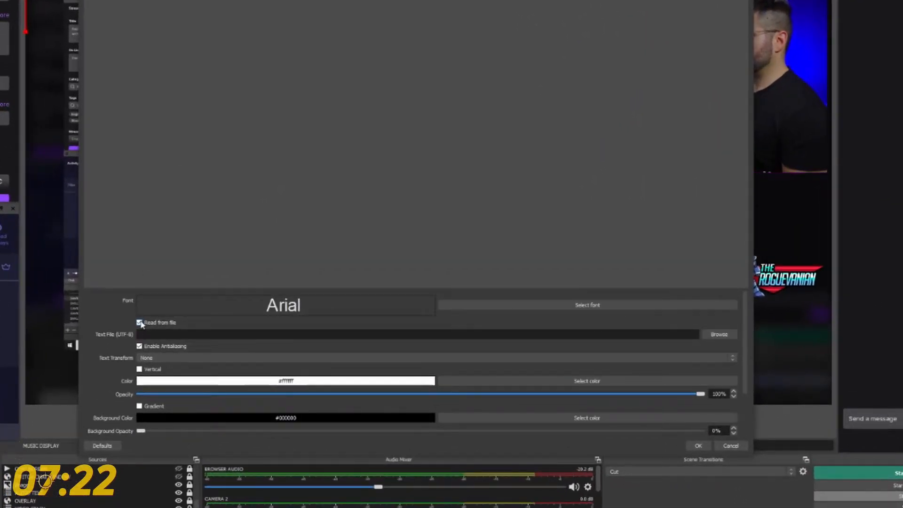
click(719, 334)
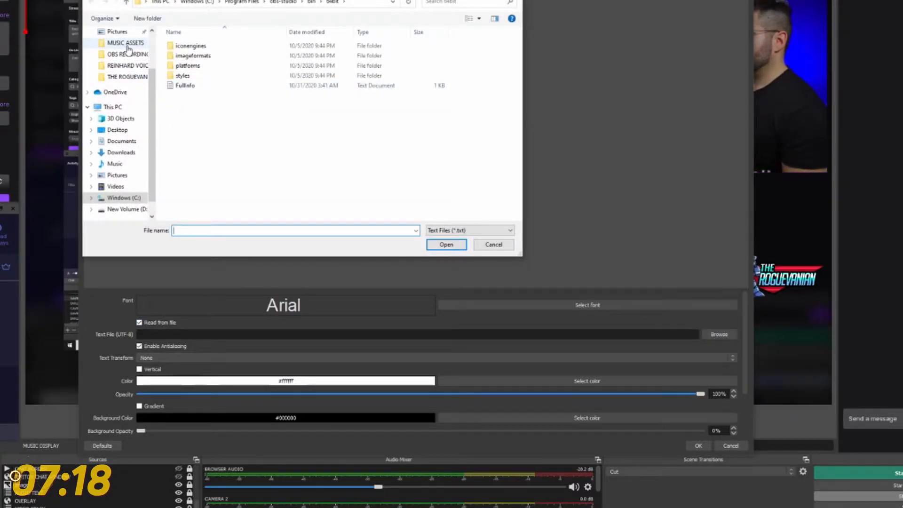
click(136, 78)
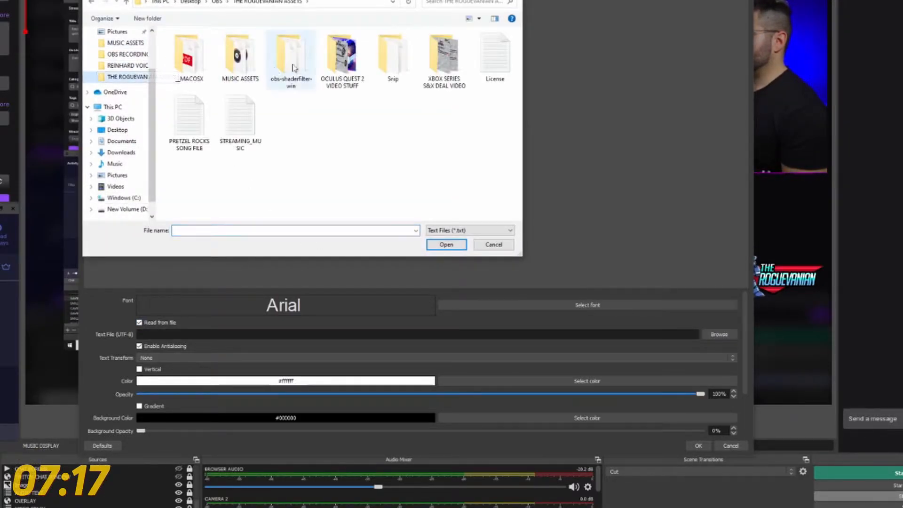
double_click(397, 68)
click(181, 78)
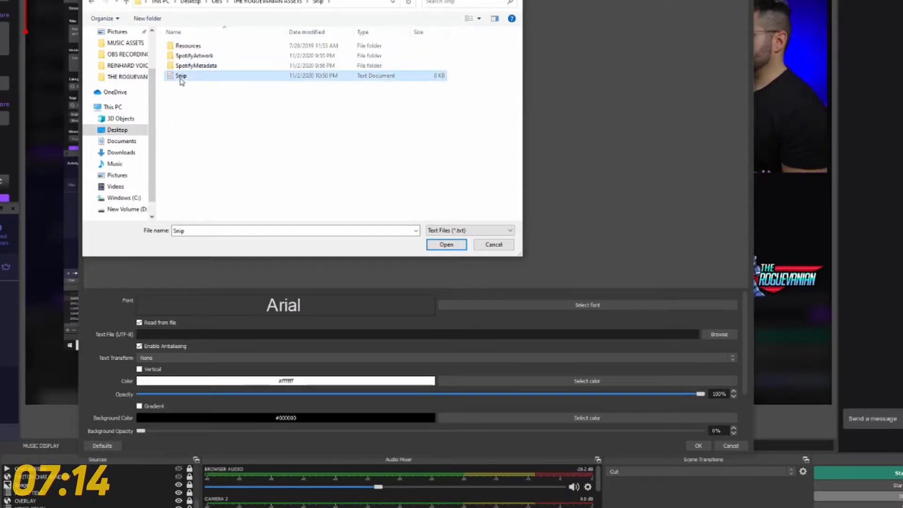
click(447, 244)
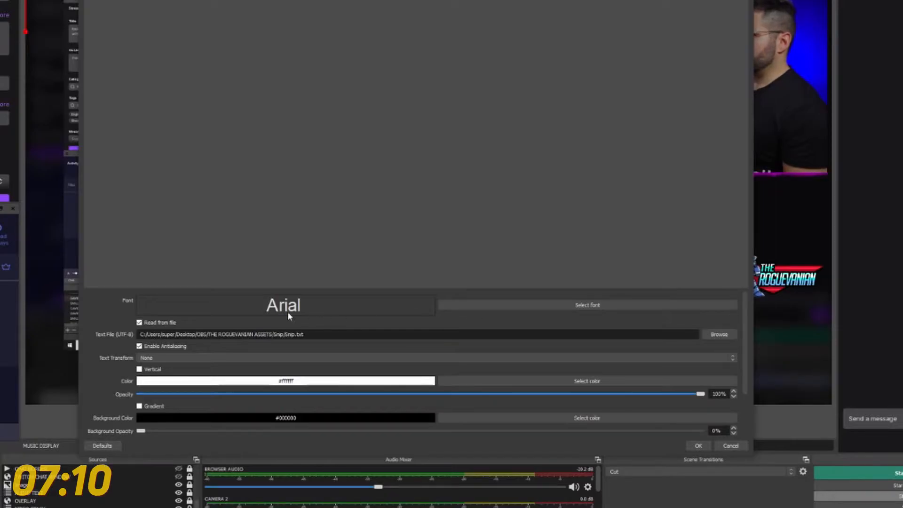
Set the text source's font to Super Mario 256 Regular
click(571, 307)
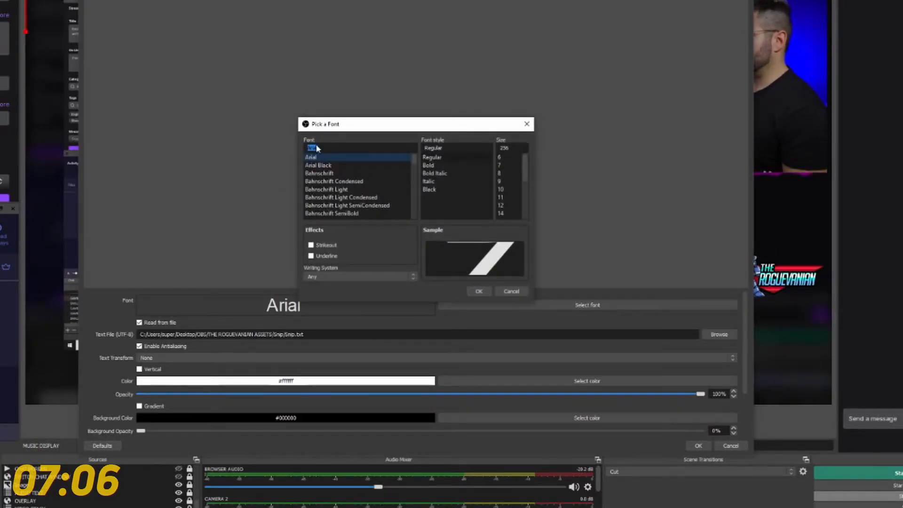
drag(414, 158, 418, 208)
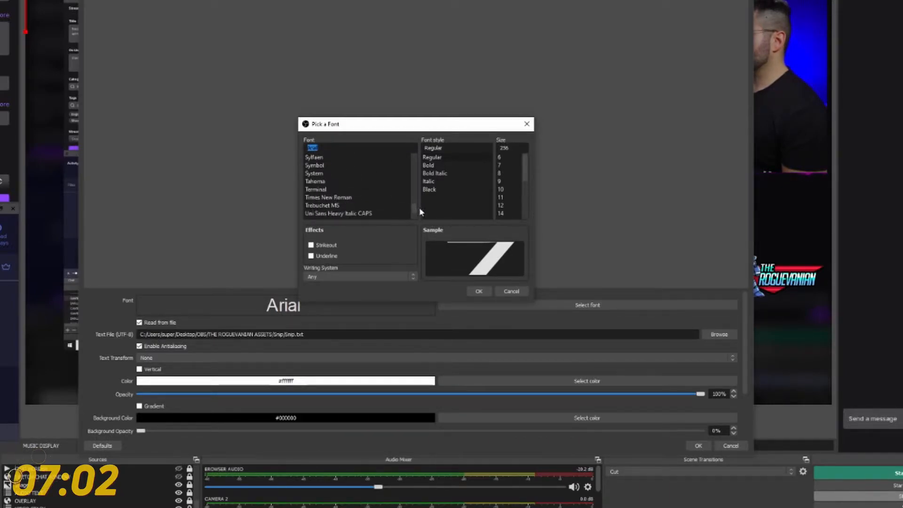
click(383, 174)
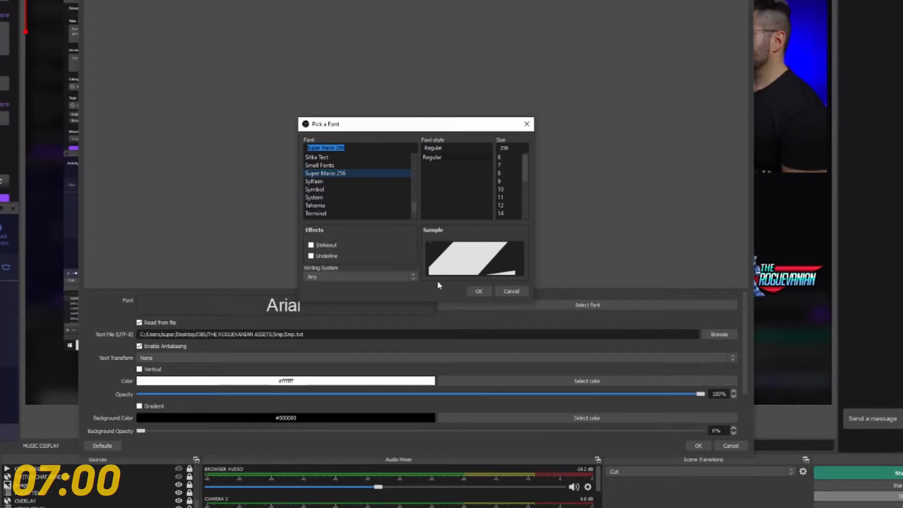
click(476, 292)
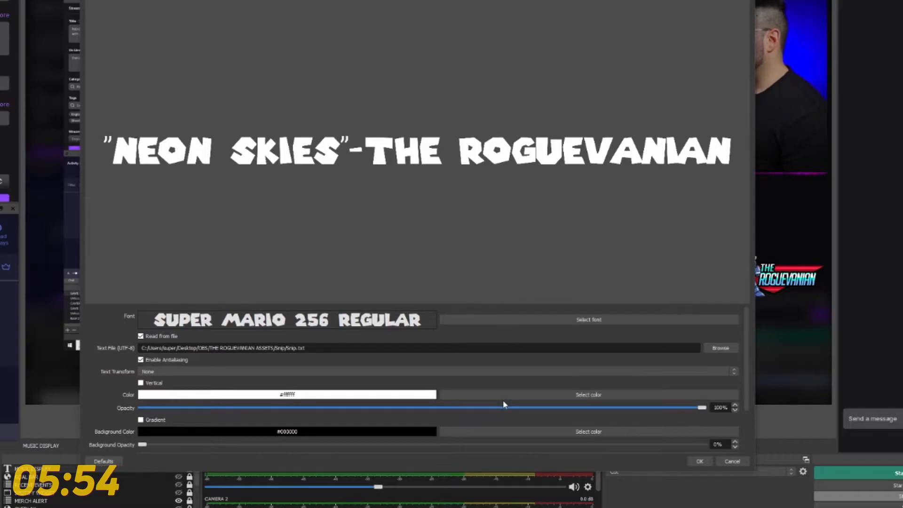
Set the song text's color to magenta #ff00ff
click(508, 399)
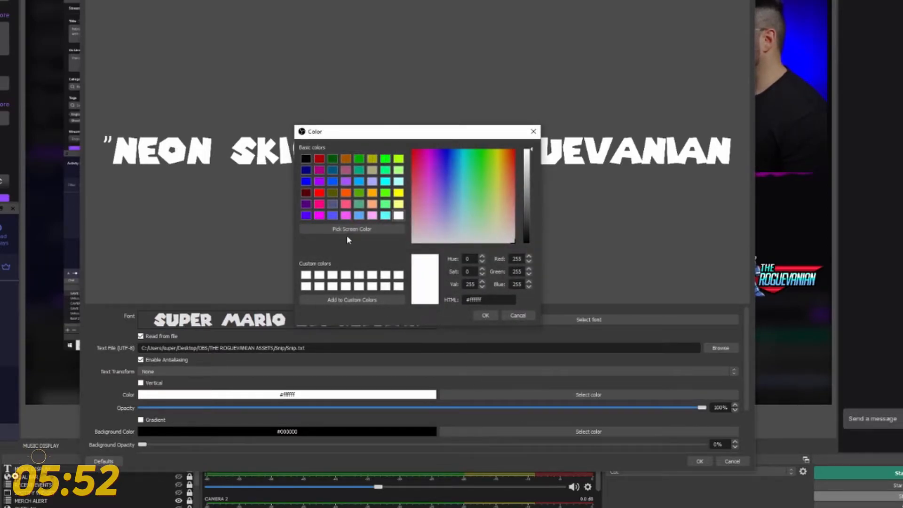
click(320, 216)
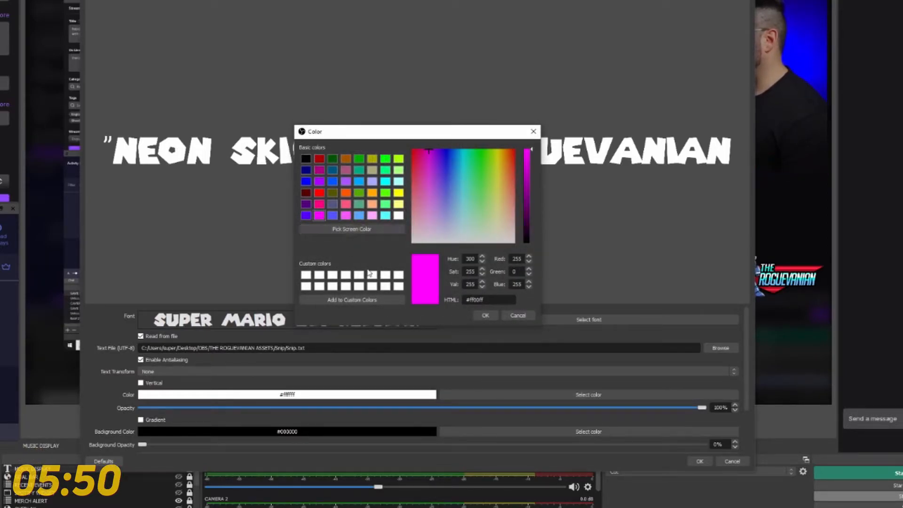
click(479, 314)
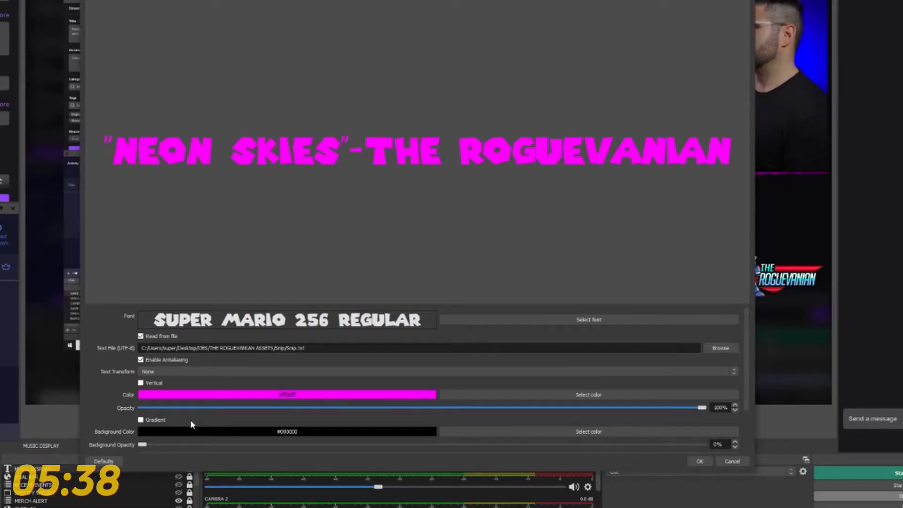
Enable a gradient on the song text with white #ffffff as the gradient color and accept the source properties
click(141, 420)
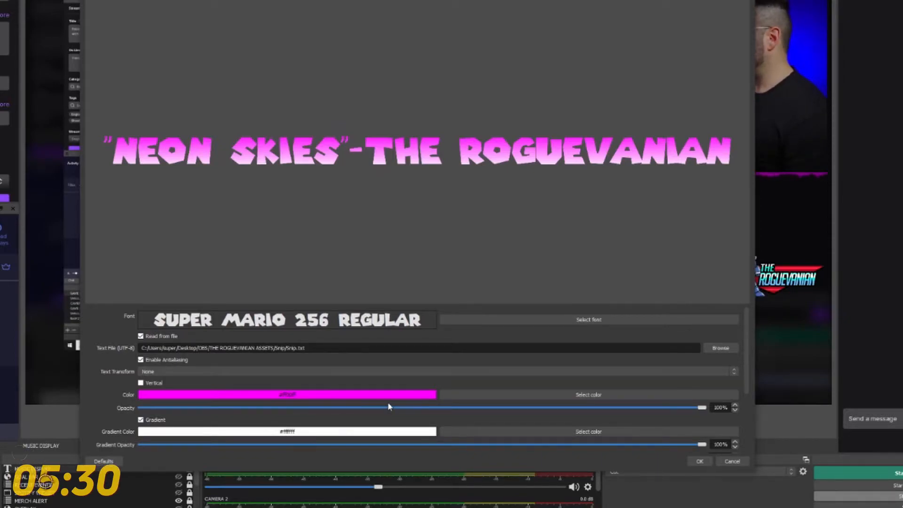
click(563, 432)
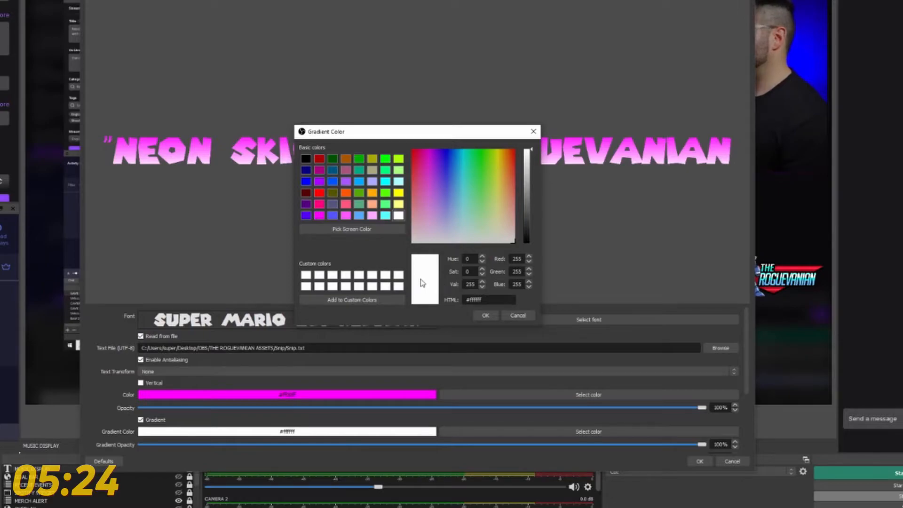
click(484, 315)
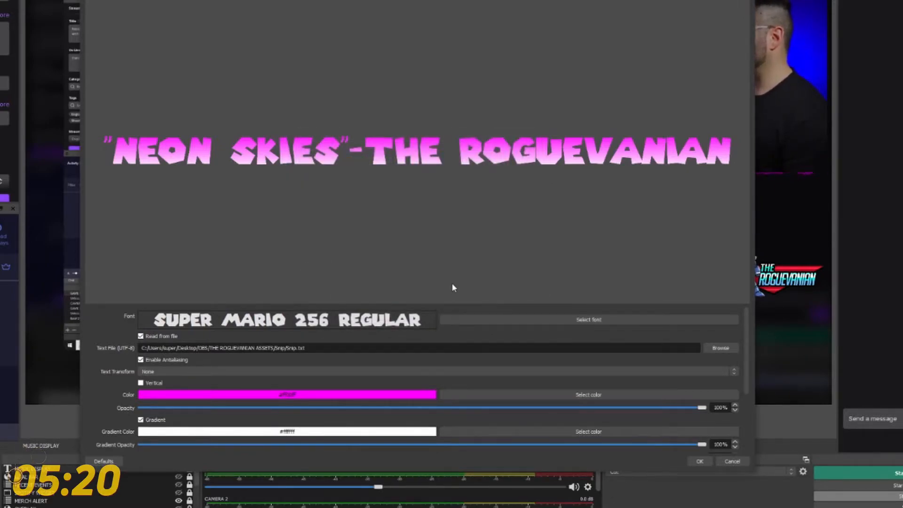
click(698, 462)
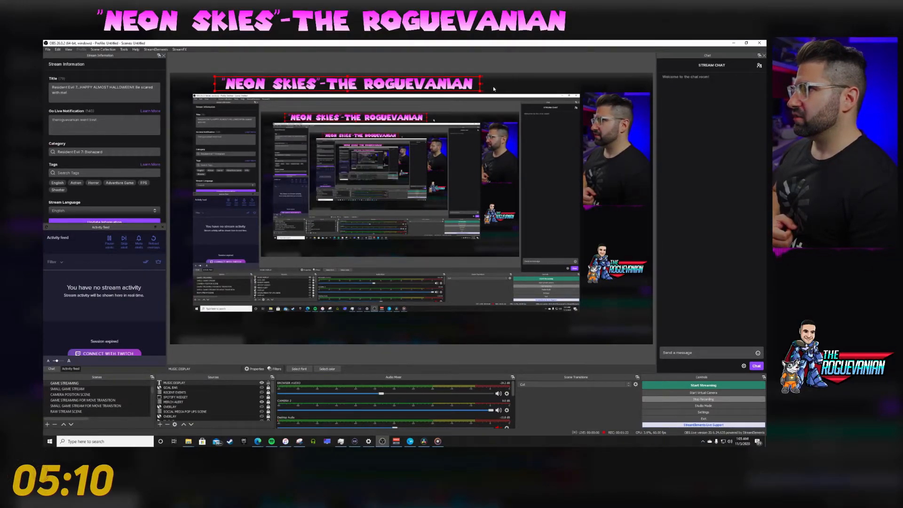
Shrink the song text slightly in the preview and give MUSIC DISPLAY a Scroll filter with a horizontal speed of about 276
drag(480, 90, 448, 89)
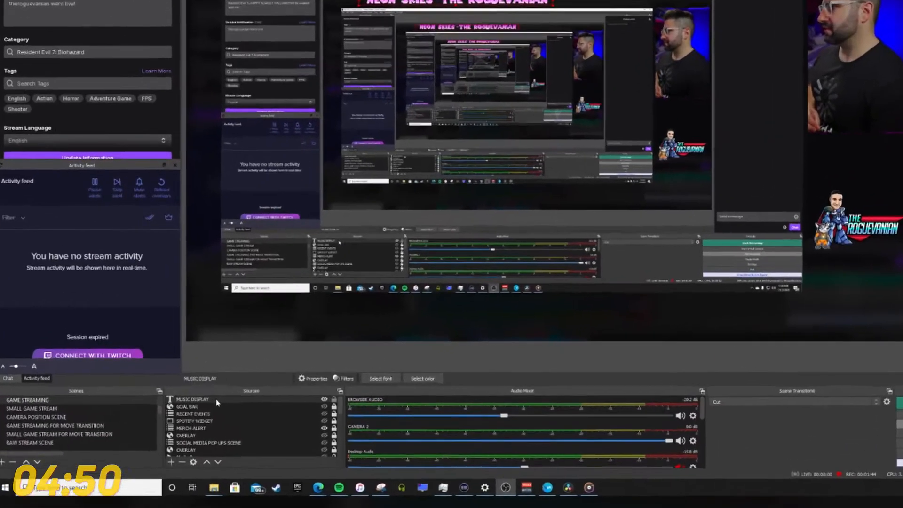
right_click(190, 384)
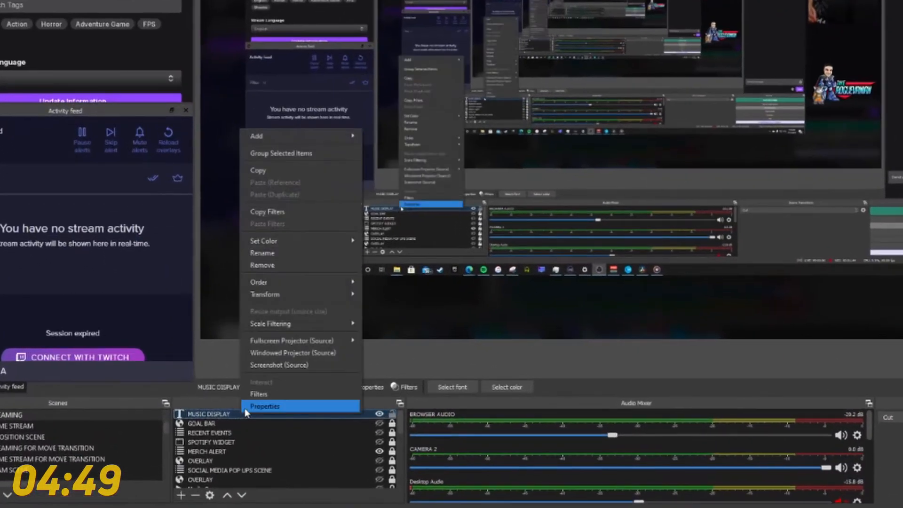
click(266, 395)
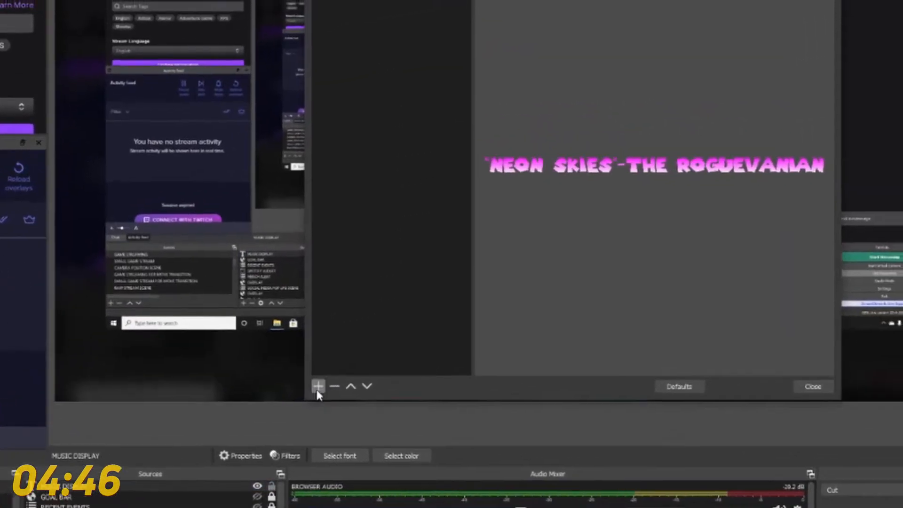
click(434, 325)
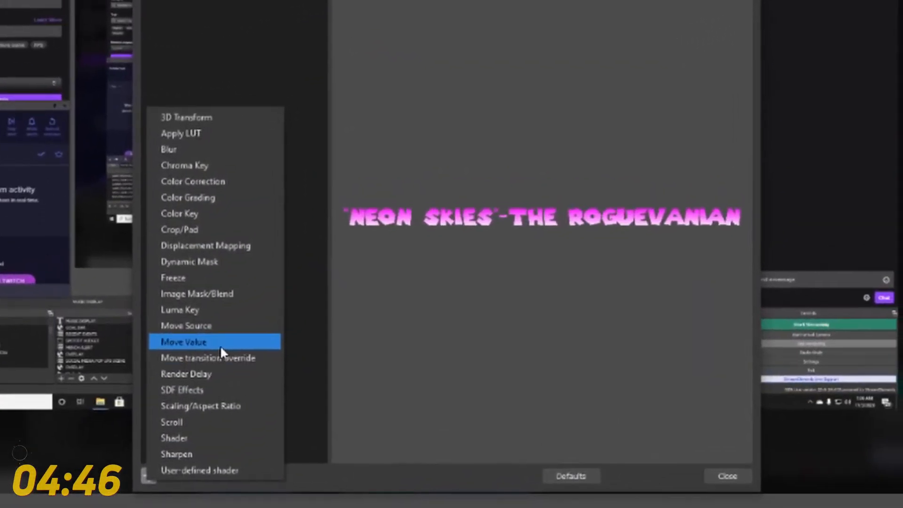
click(173, 424)
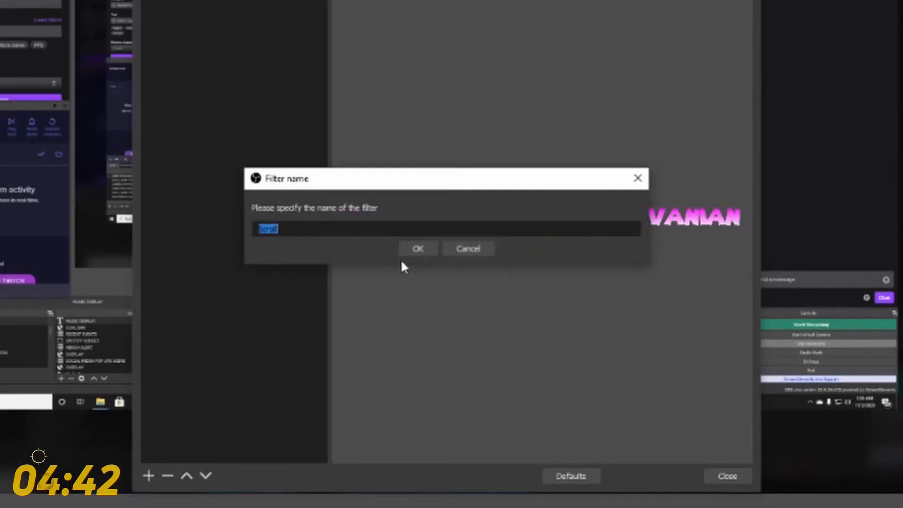
click(425, 248)
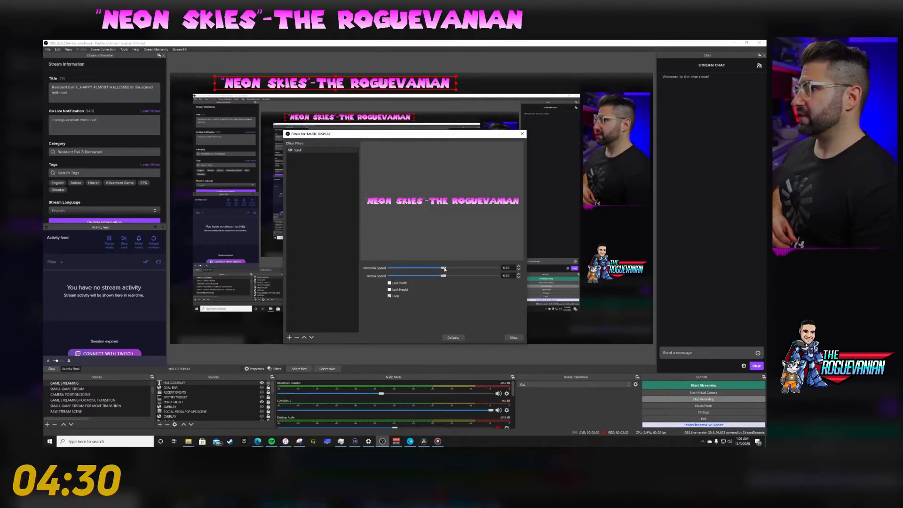
drag(444, 268, 474, 275)
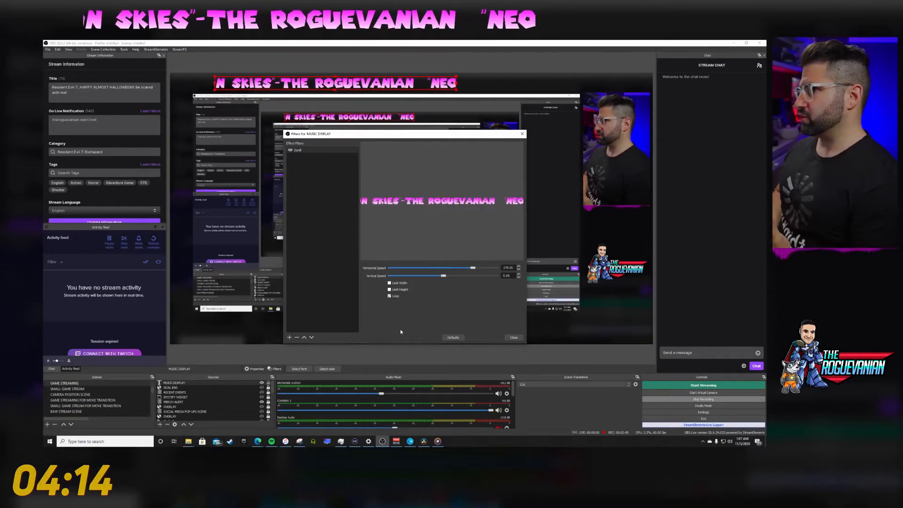
click(512, 336)
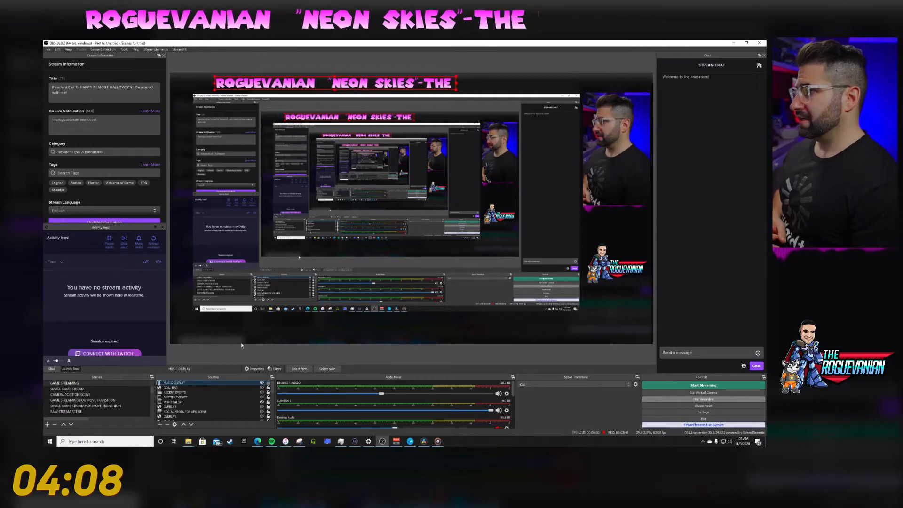
Add a new Audio Visualizer source named MUSIC VISUALIZER to the GAME STREAMING scene
click(160, 423)
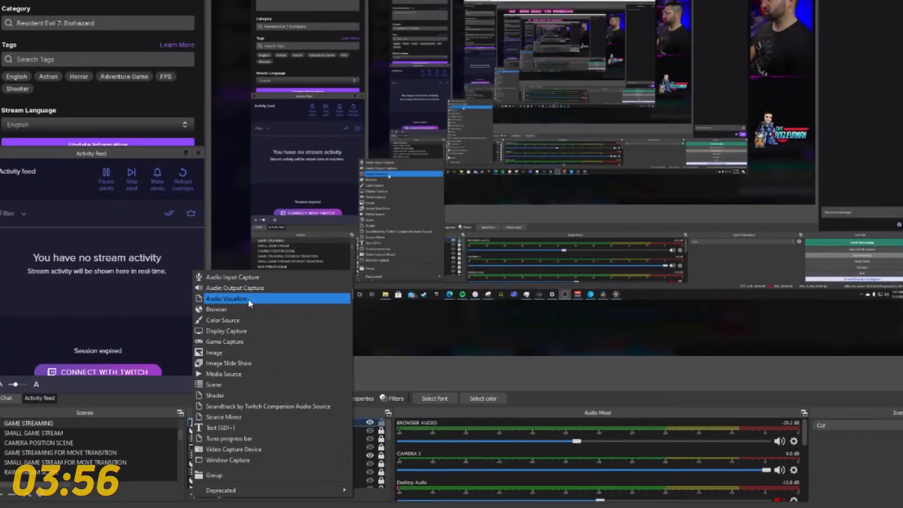
click(229, 298)
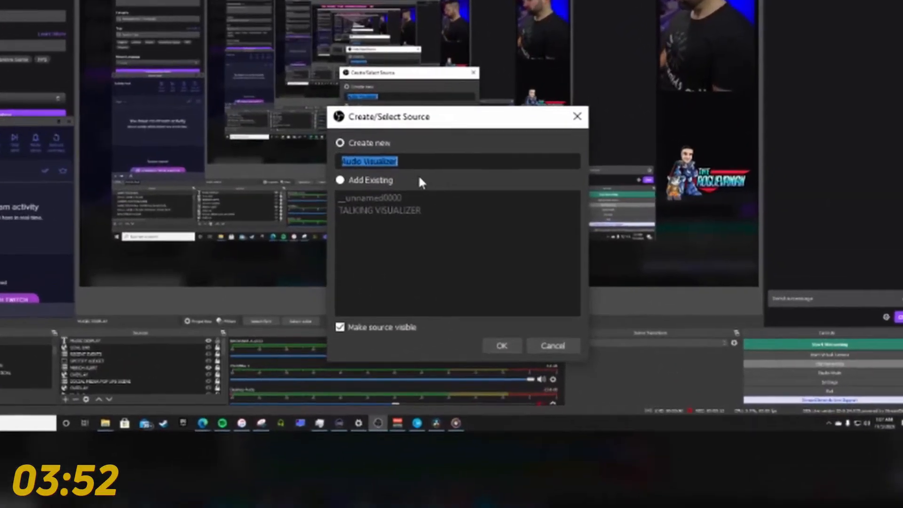
text(MUSIC )
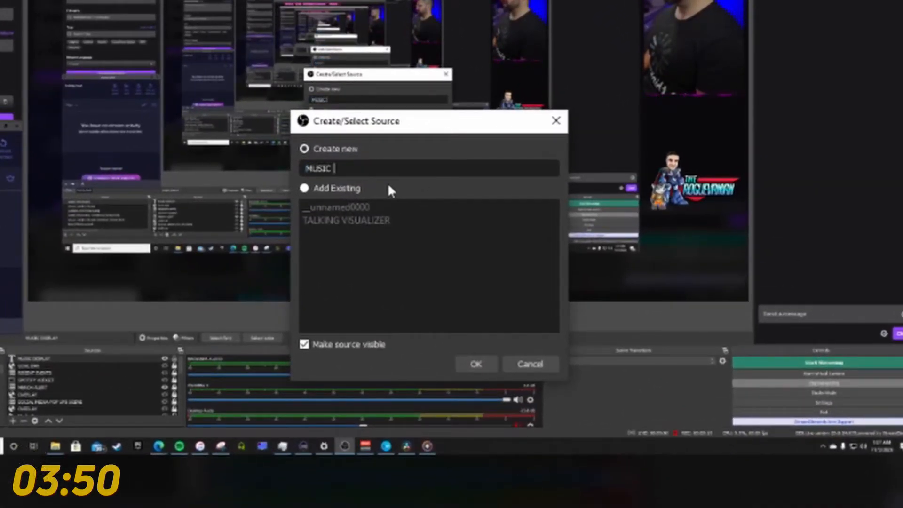
text(VISUALIZER)
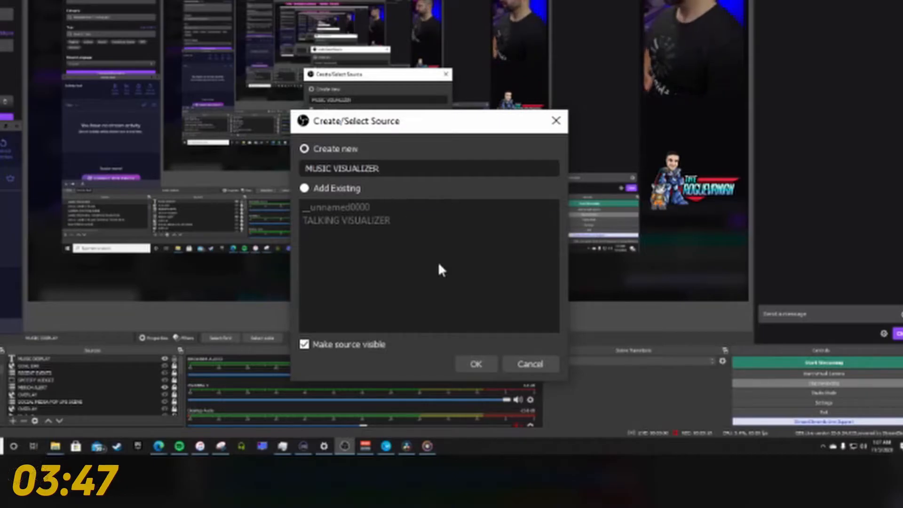
click(476, 363)
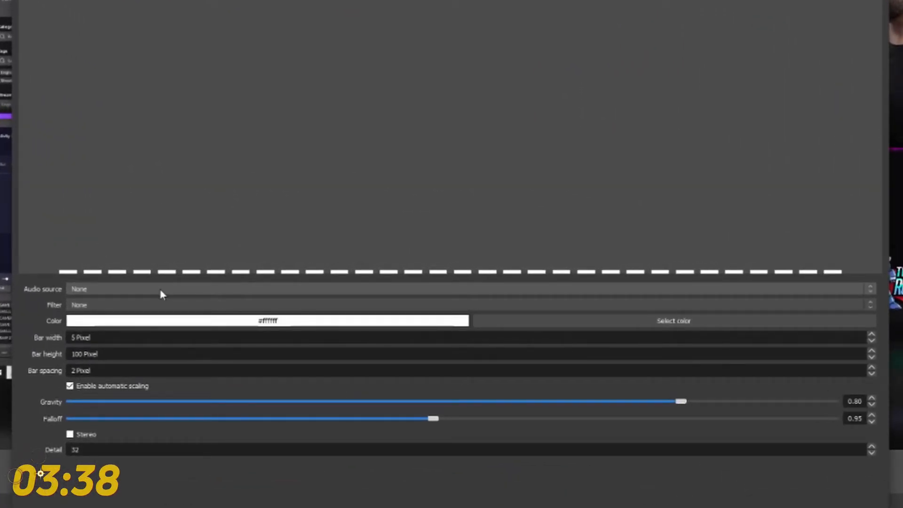
Set the visualizer's audio source to SPOTIFY and bring the SPOTIFY channel into view in the audio mixer
click(161, 293)
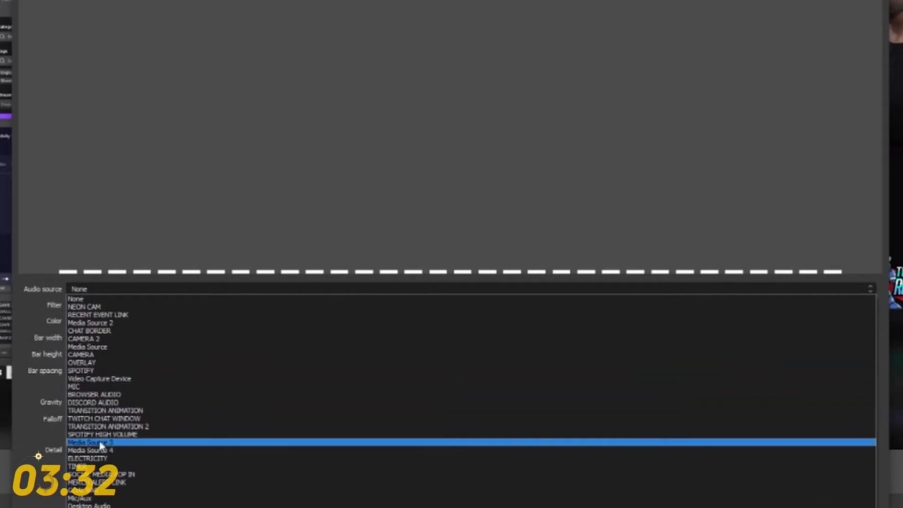
click(86, 371)
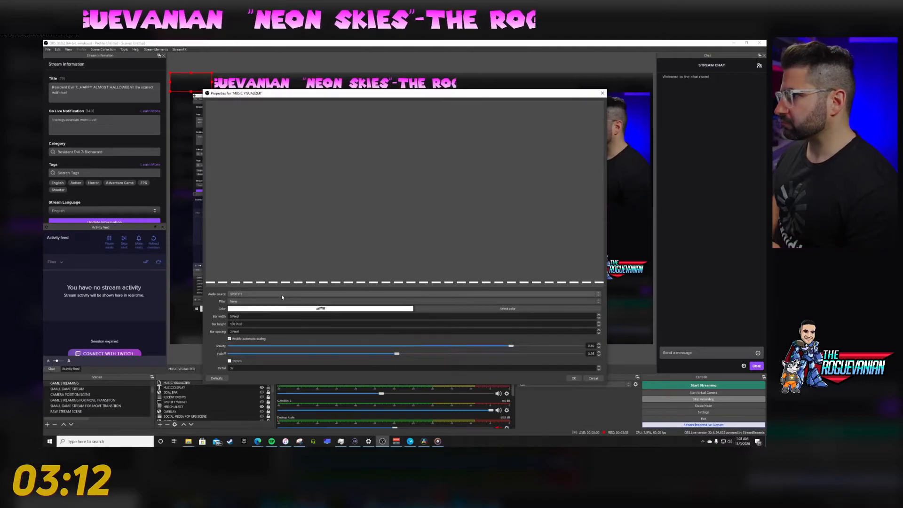
scroll(394, 415, down, 3)
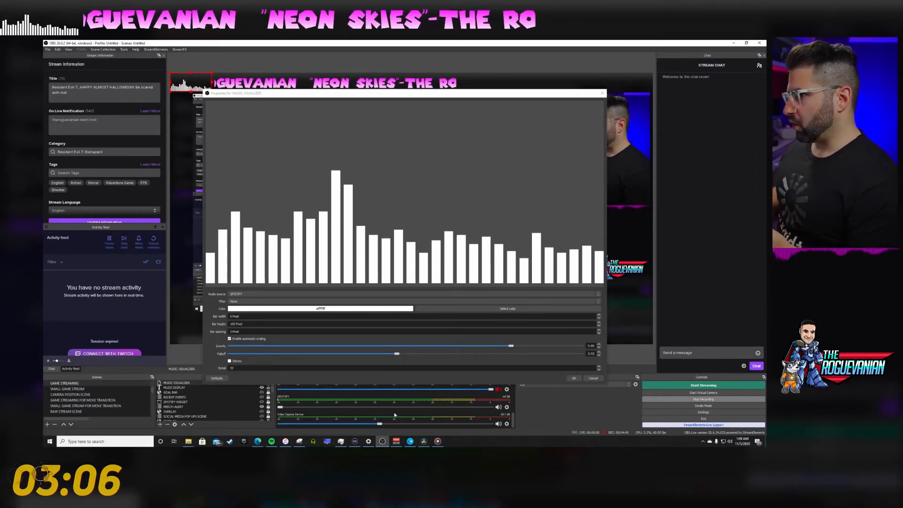
Color the visualizer bars magenta and accept the source properties
click(478, 310)
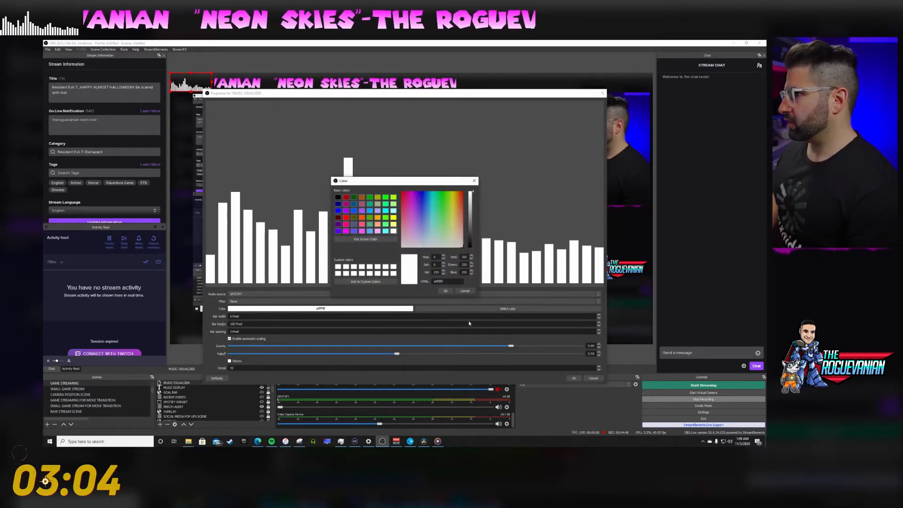
click(346, 232)
click(445, 291)
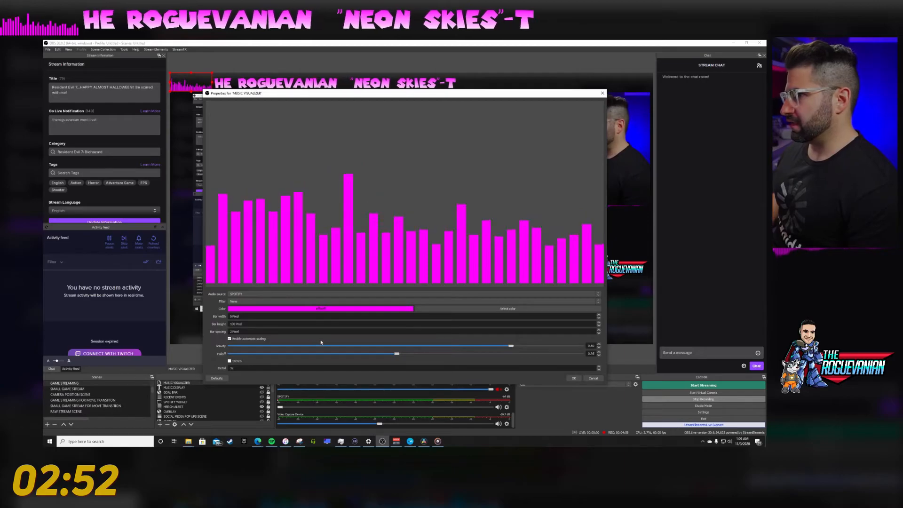
click(573, 378)
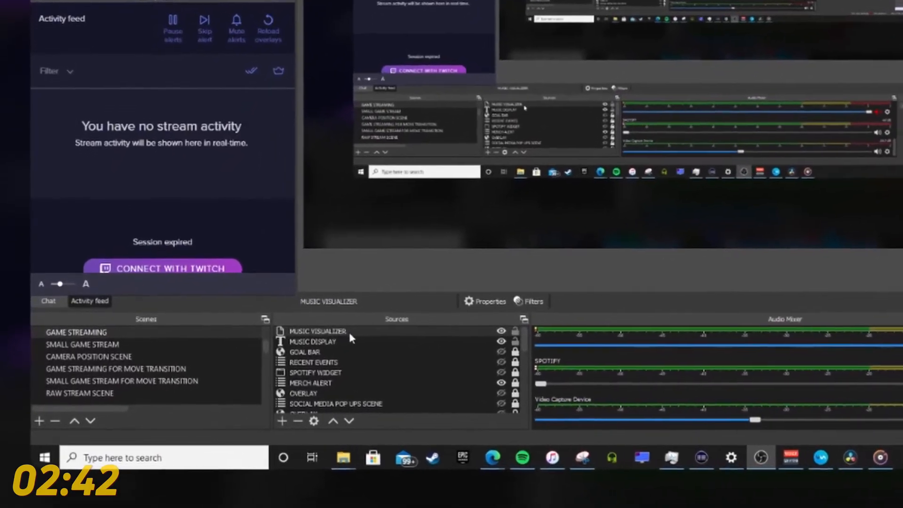
Add a Blur filter with its default name and settings to the MUSIC VISUALIZER source and close its filters
click(350, 333)
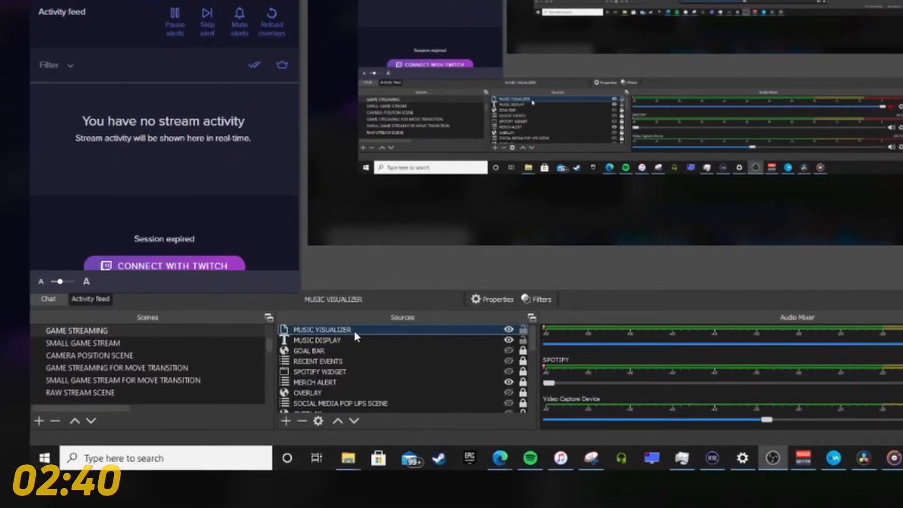
right_click(355, 332)
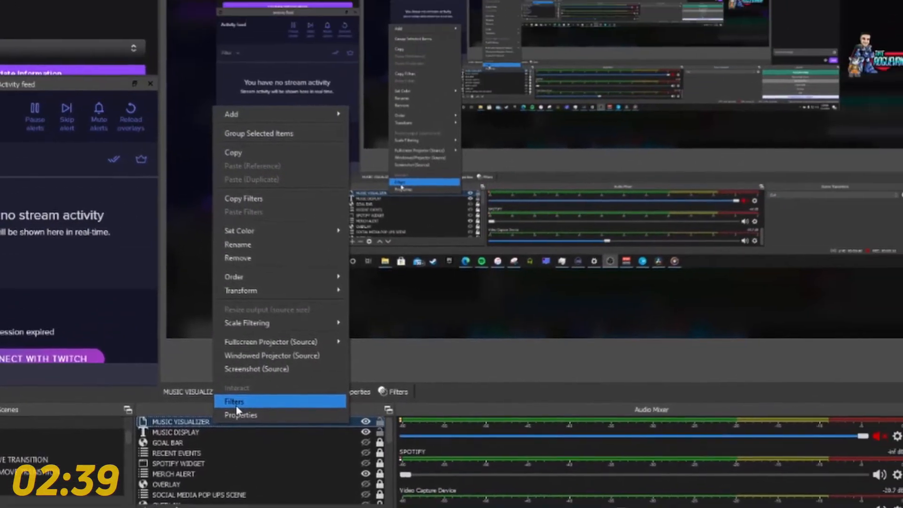
click(237, 406)
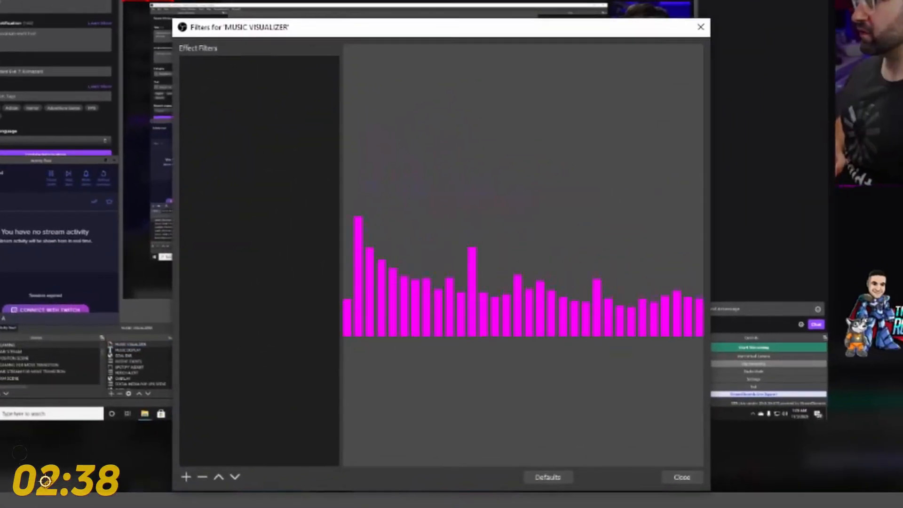
click(186, 477)
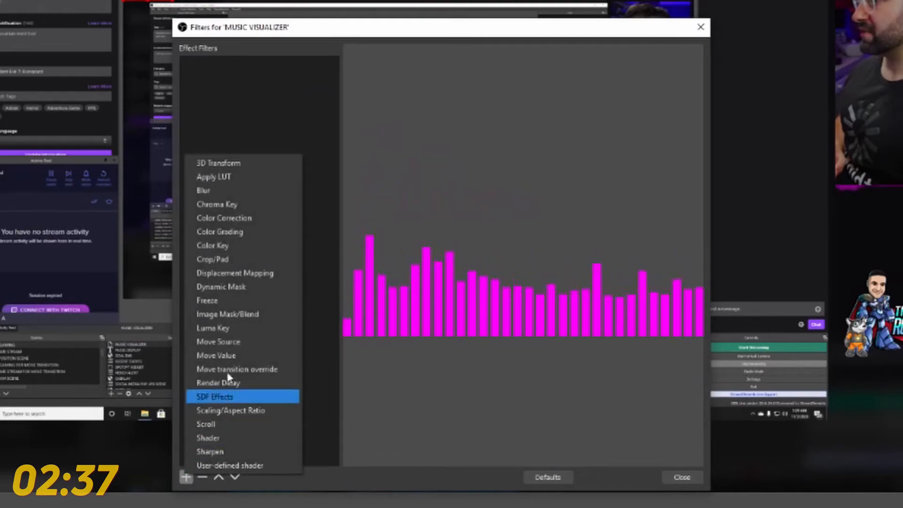
click(211, 191)
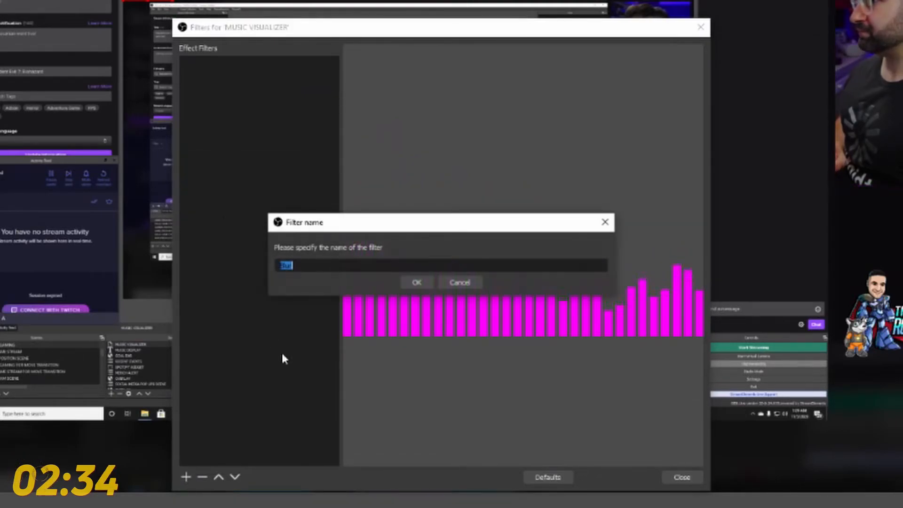
click(426, 284)
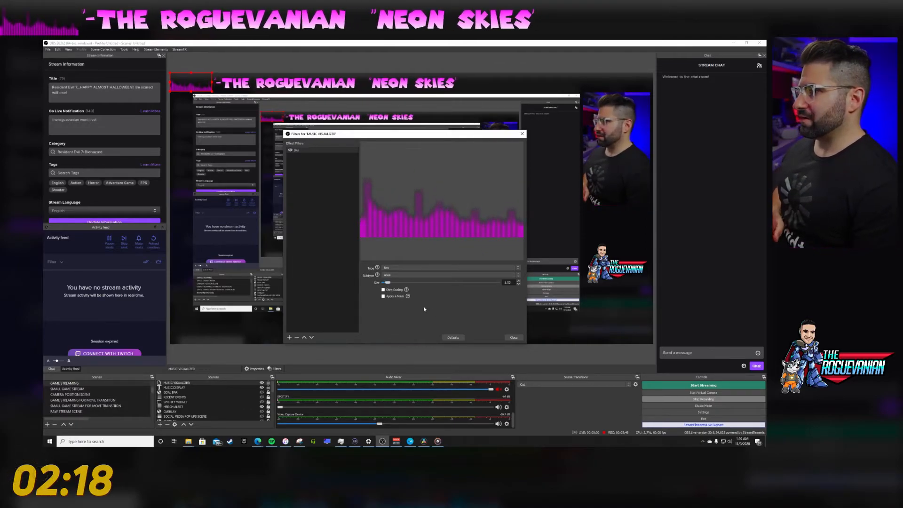
click(513, 338)
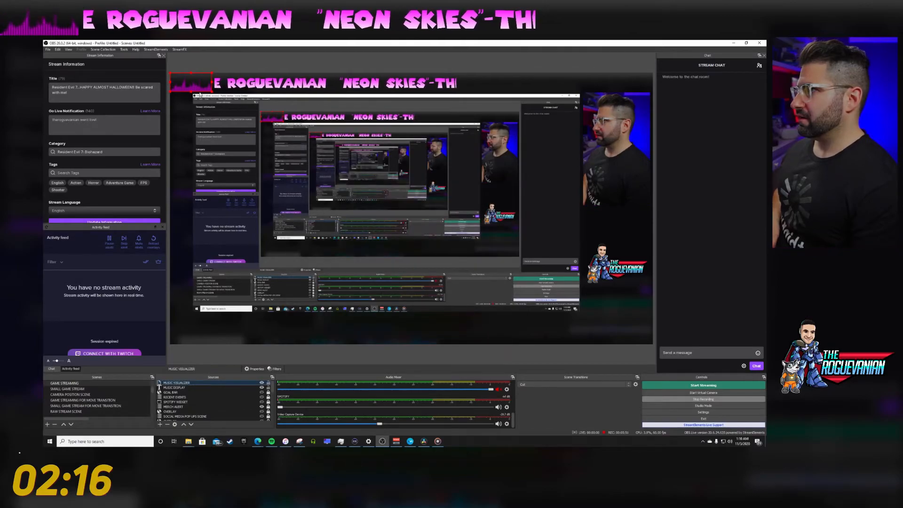